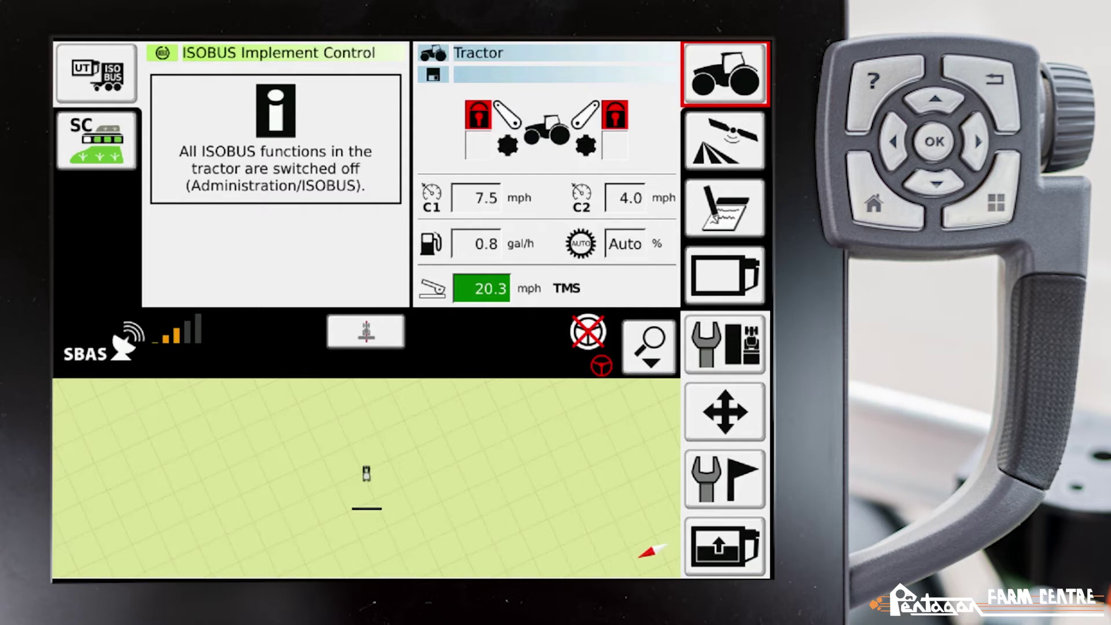
# Open the Administration main menu
pyautogui.press('Down')
pyautogui.press('Down')
pyautogui.press('Down')
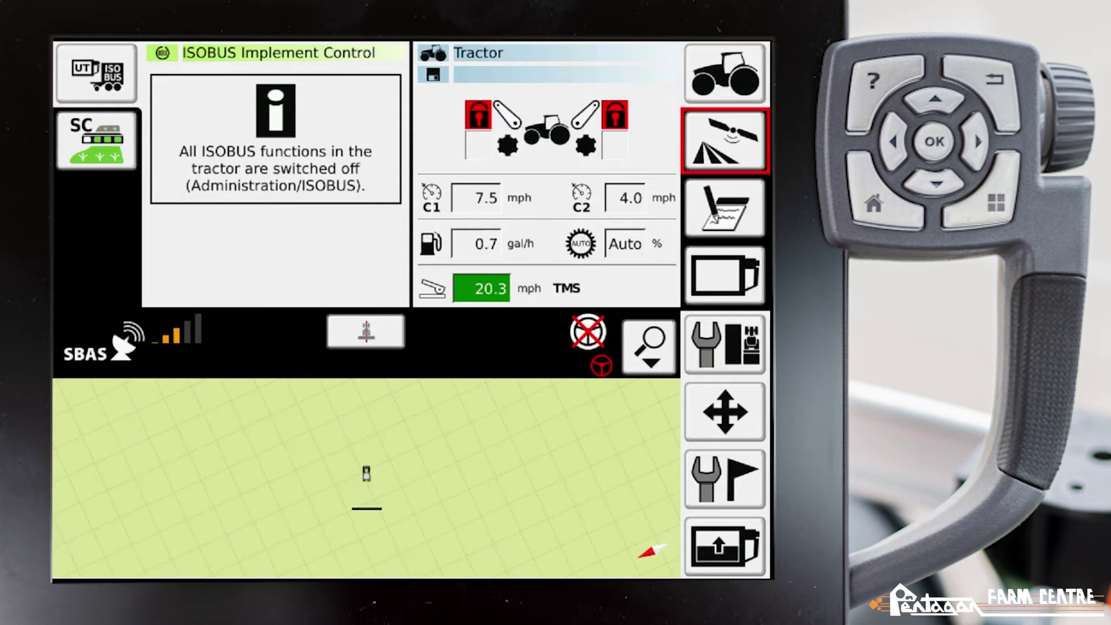
pyautogui.press('Return')
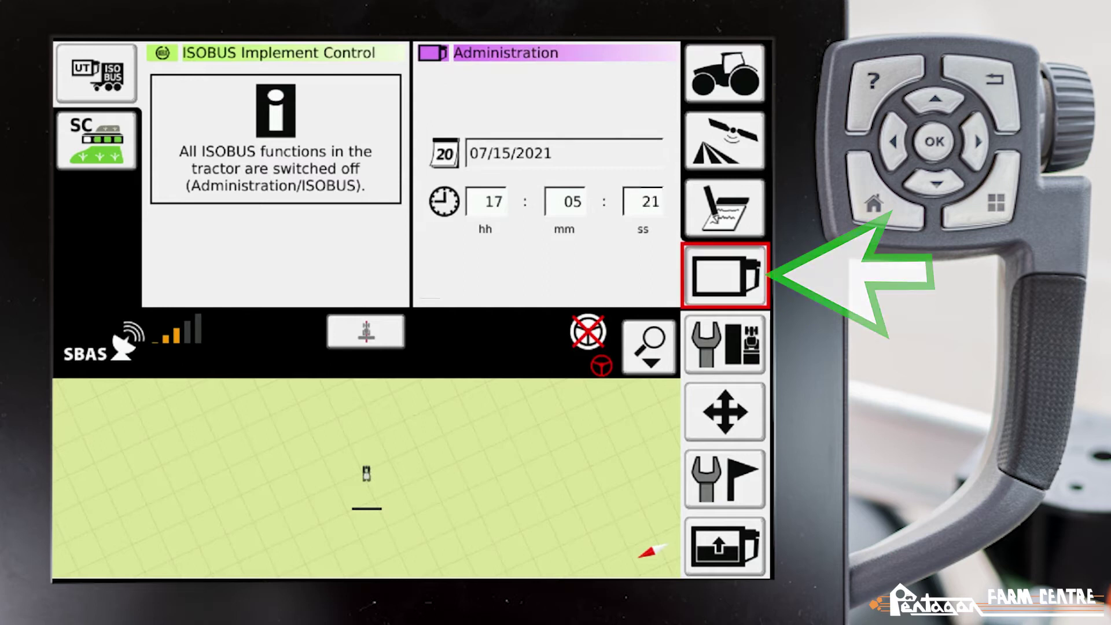
pyautogui.press('Return')
# Switch on the tractor's ISOBUS functions in the ISOBUS information page and accept the current control assignment
pyautogui.press('Down')
pyautogui.press('Down')
pyautogui.press('Down')
pyautogui.press('Down')
pyautogui.press('Down')
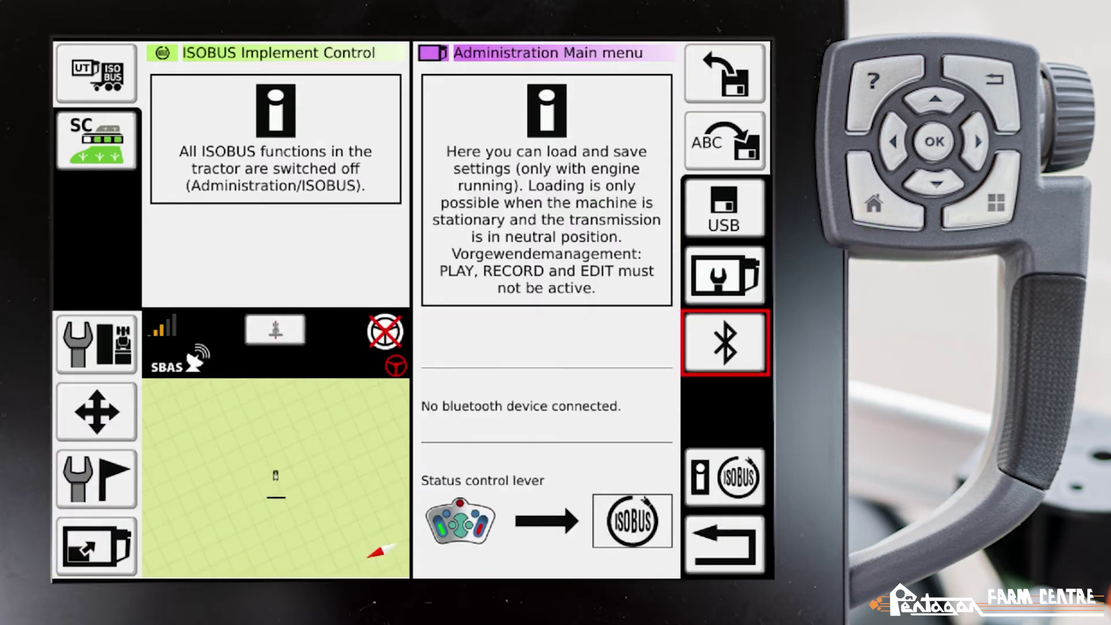
pyautogui.press('Return')
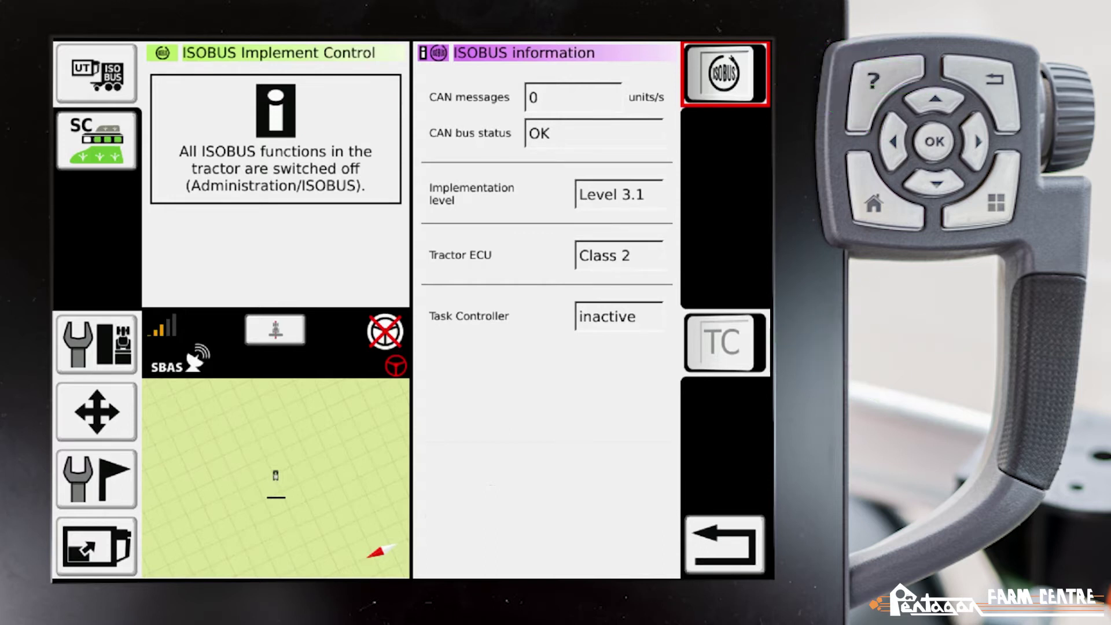
pyautogui.press('Return')
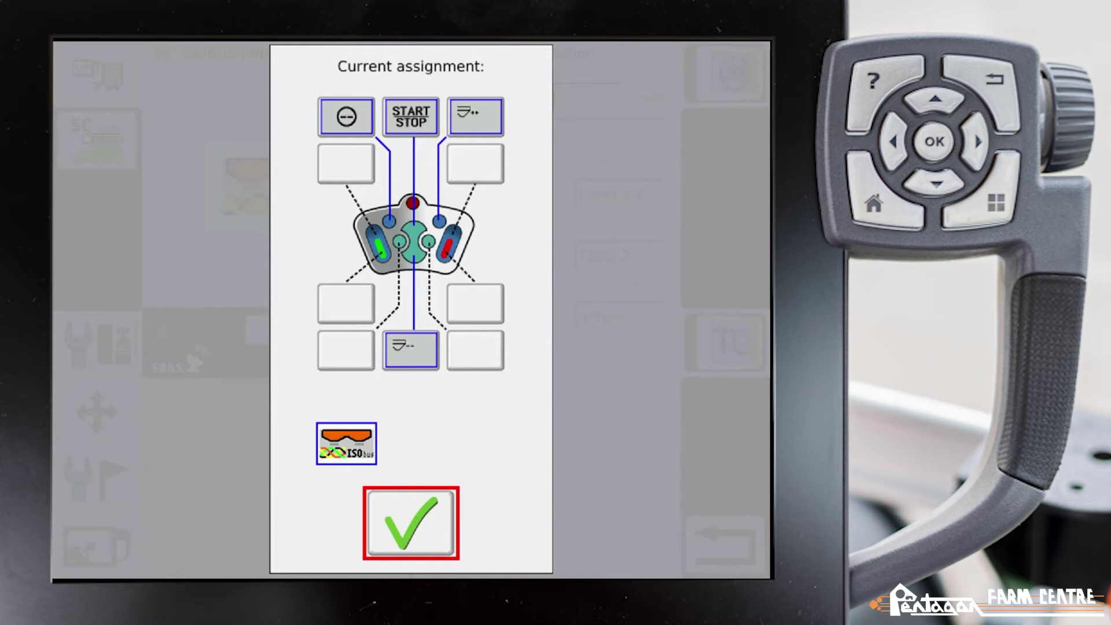
pyautogui.press('Return')
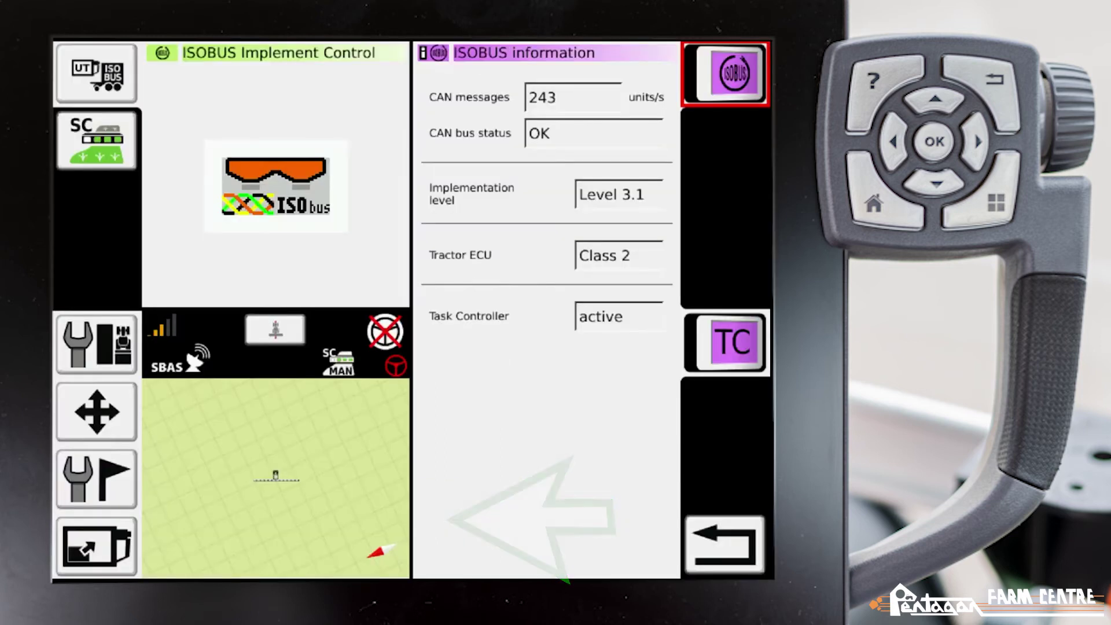
# Leave the ISOBUS information page and the Administration main menu to return to the main overview
pyautogui.press('Down')
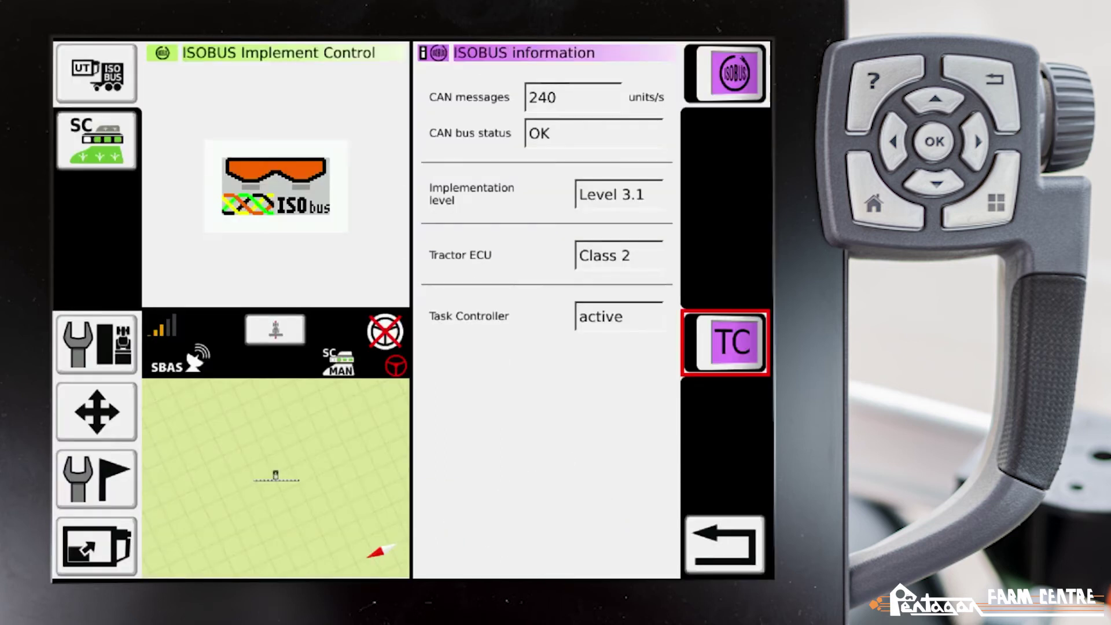
pyautogui.press('Down')
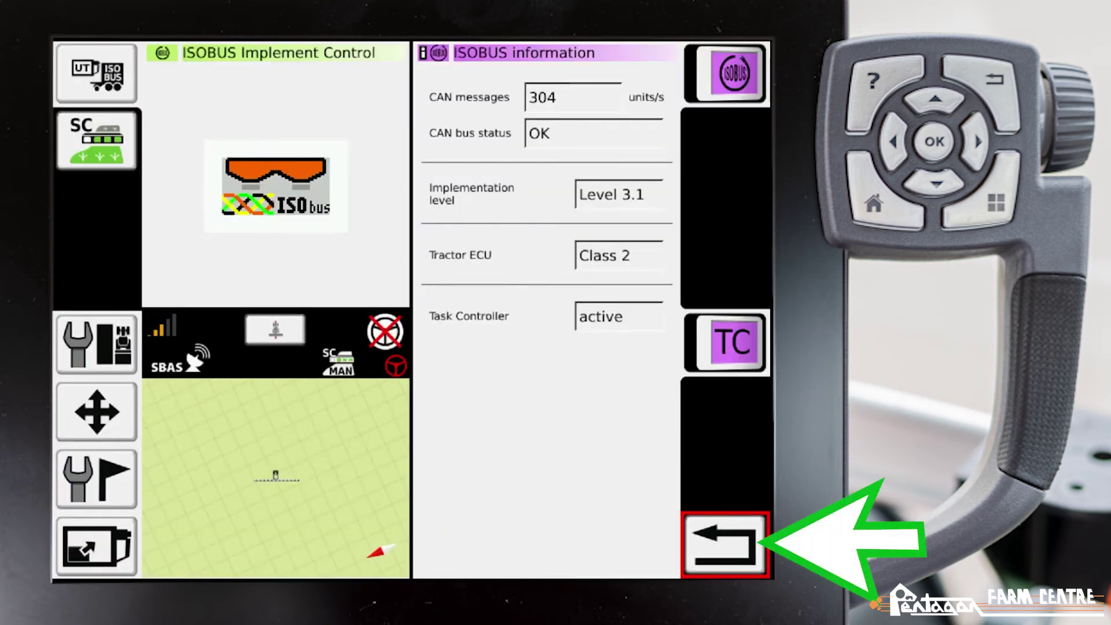
pyautogui.press('Return')
pyautogui.press('Down')
pyautogui.press('Down')
pyautogui.press('Down')
pyautogui.press('Down')
pyautogui.press('Down')
pyautogui.press('Down')
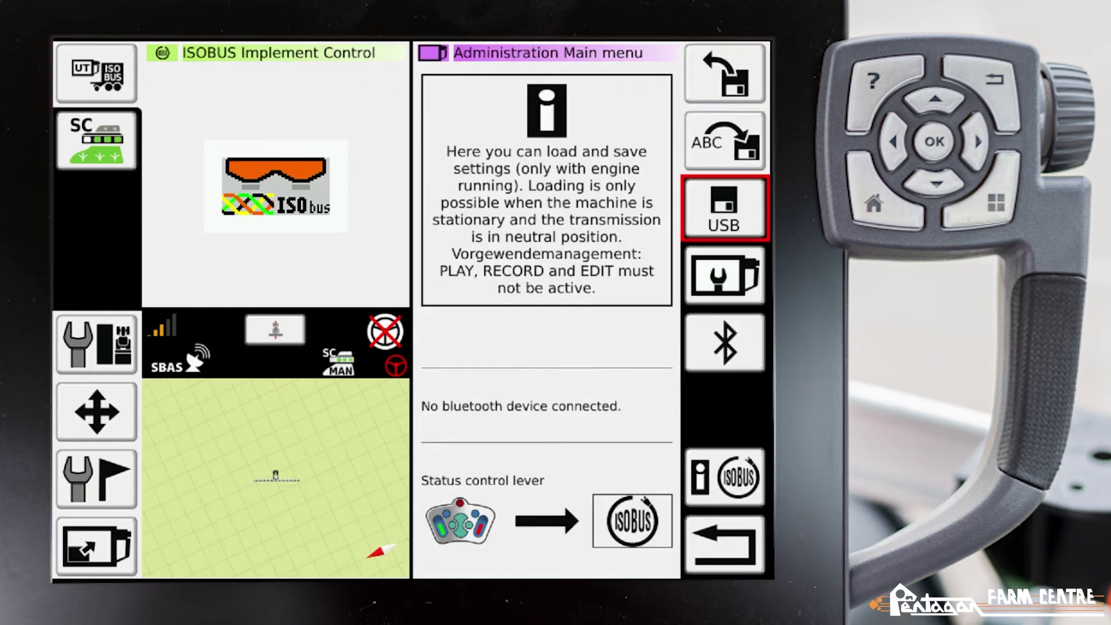
pyautogui.press('Return')
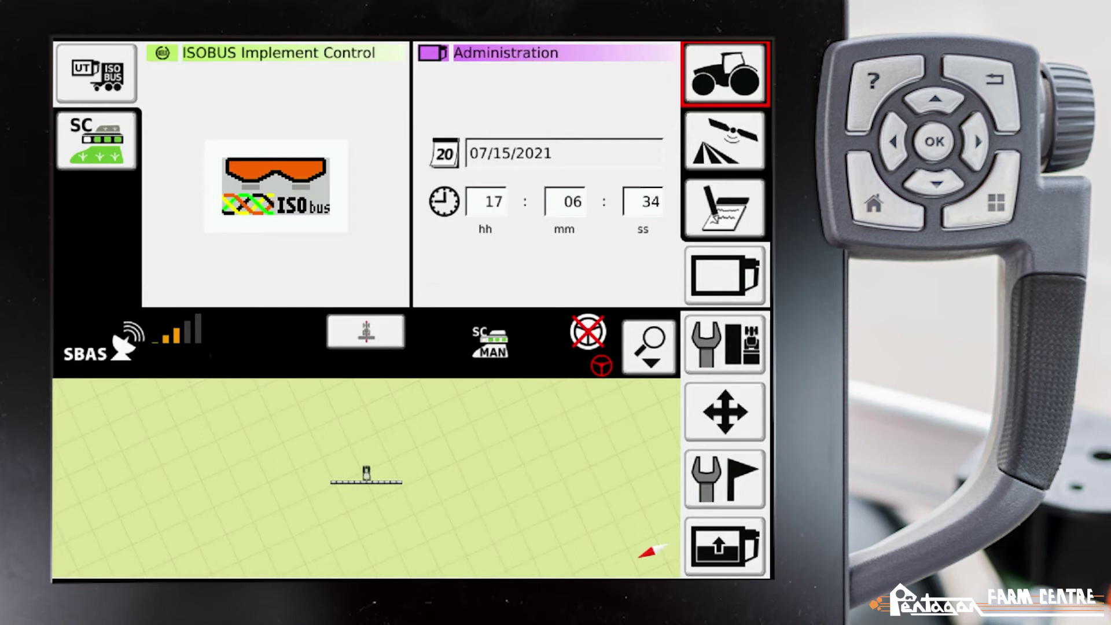
# Open the spreader's ISOBUS terminal and its Operation Settings
pyautogui.press('Left')
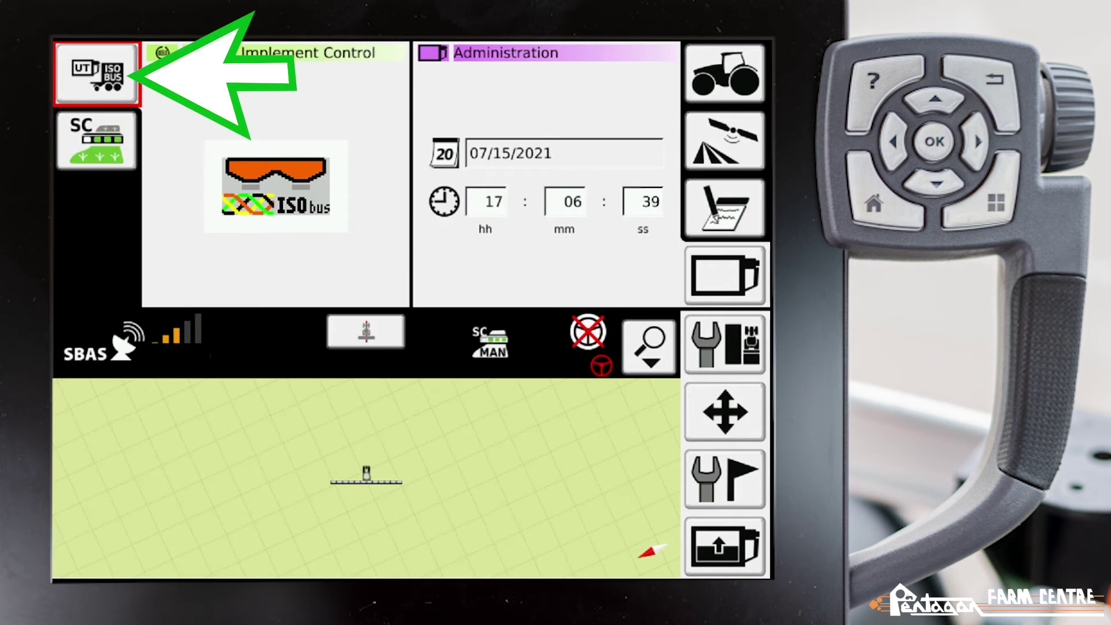
pyautogui.click(96, 74)
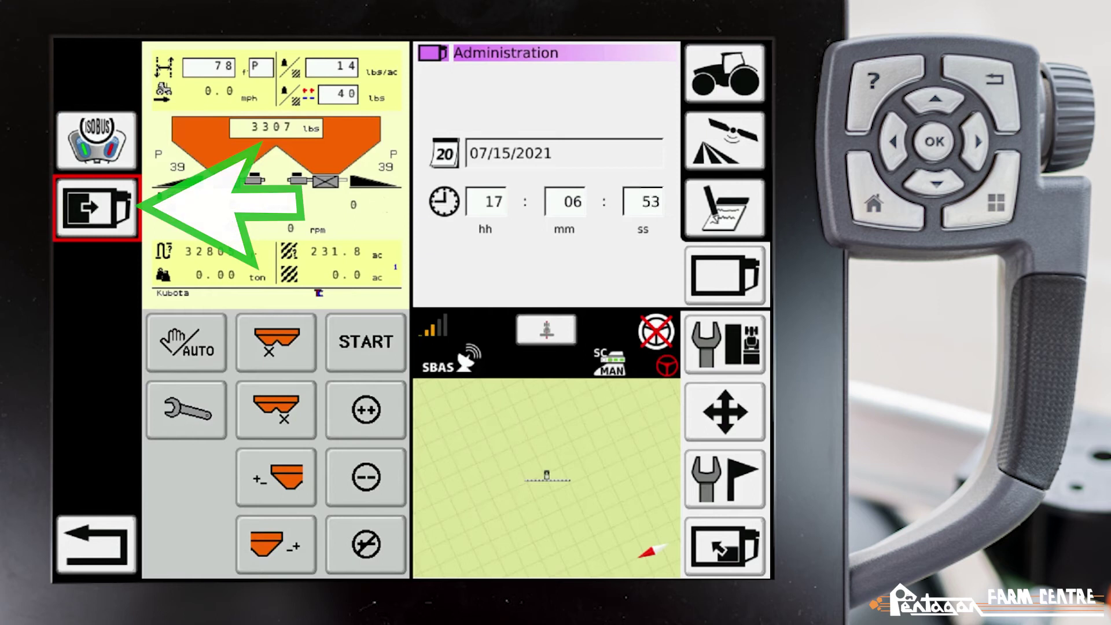
pyautogui.press('Return')
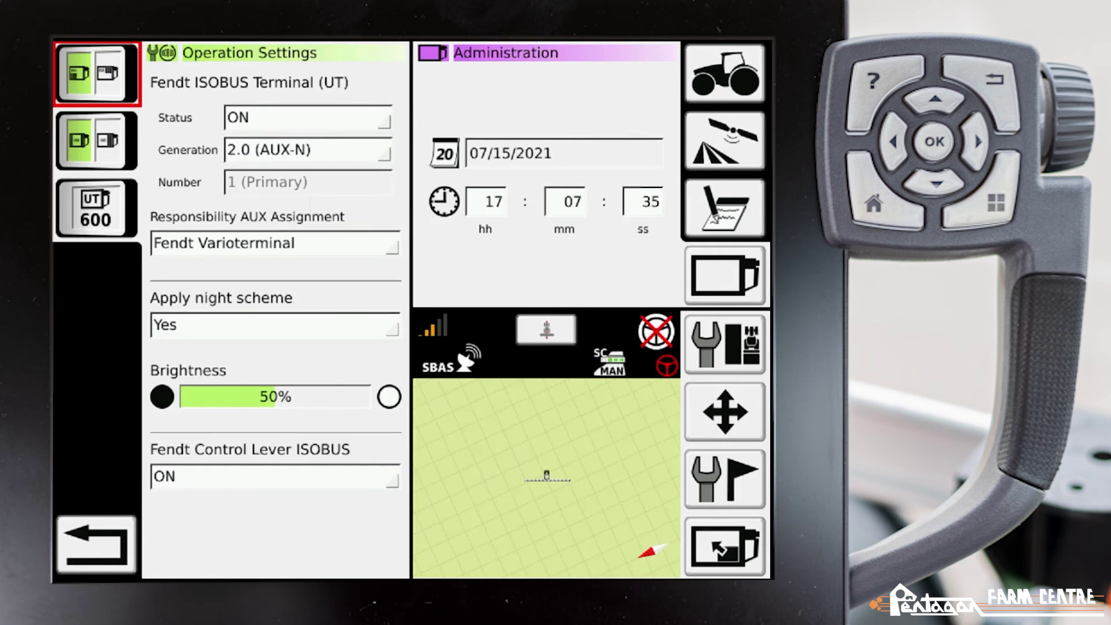
# Switch the second display-layout toggle in Operation Settings to its other option and leave the settings
pyautogui.press('Down')
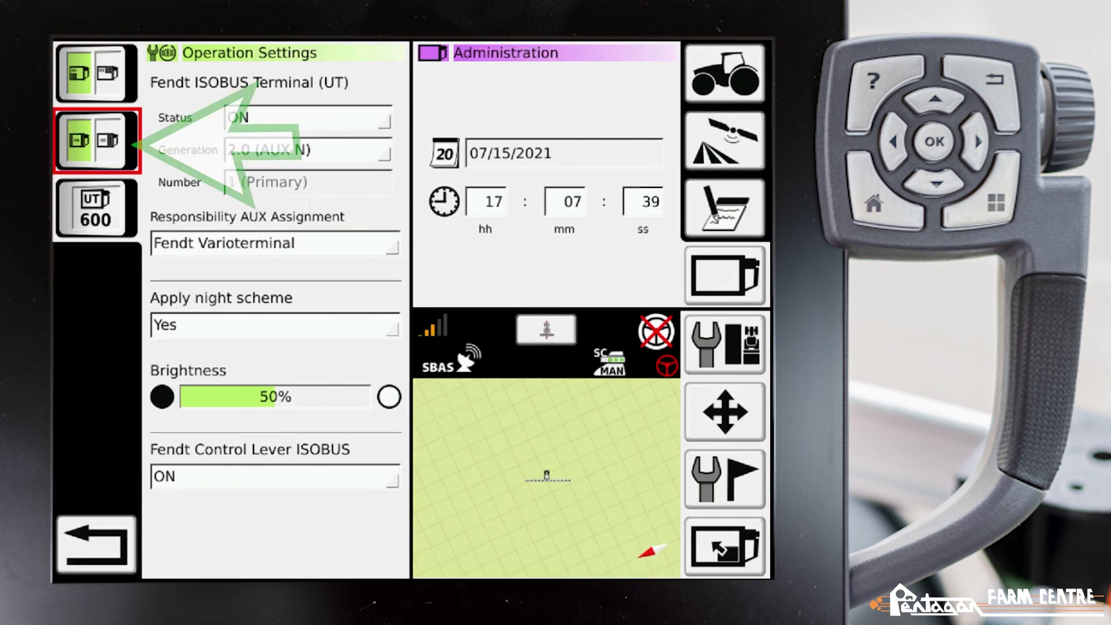
pyautogui.press('Return')
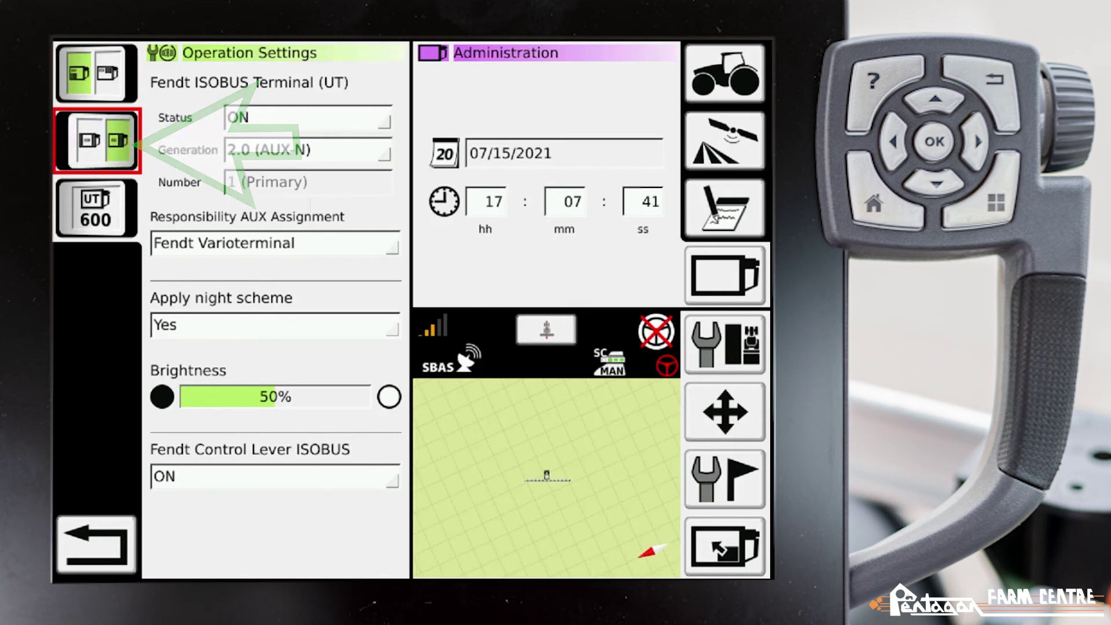
pyautogui.press('Down')
pyautogui.press('Down')
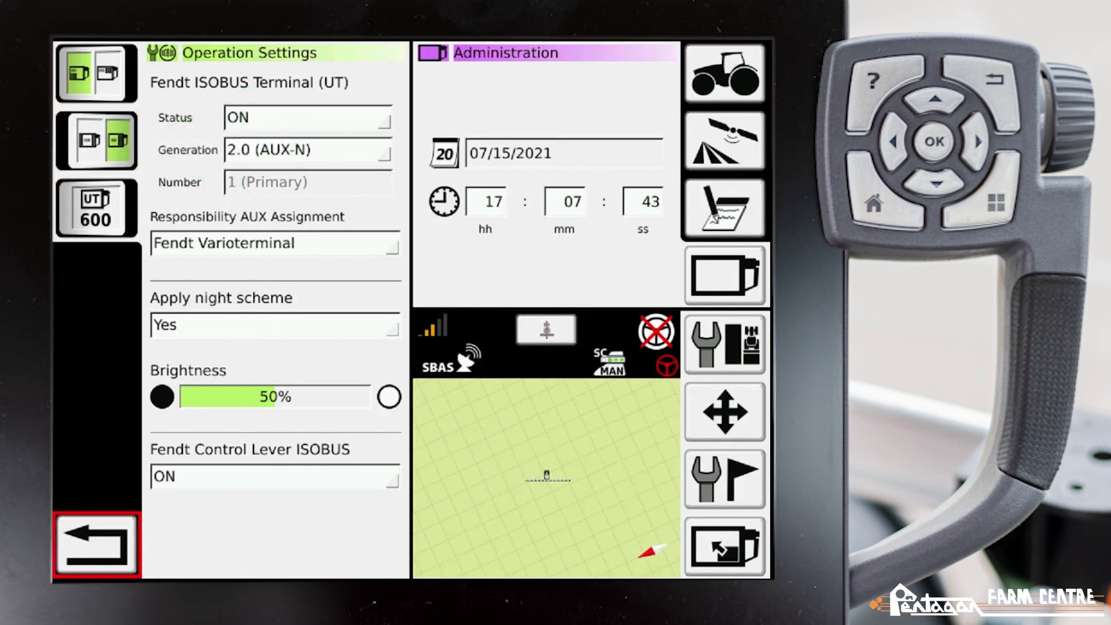
pyautogui.press('Return')
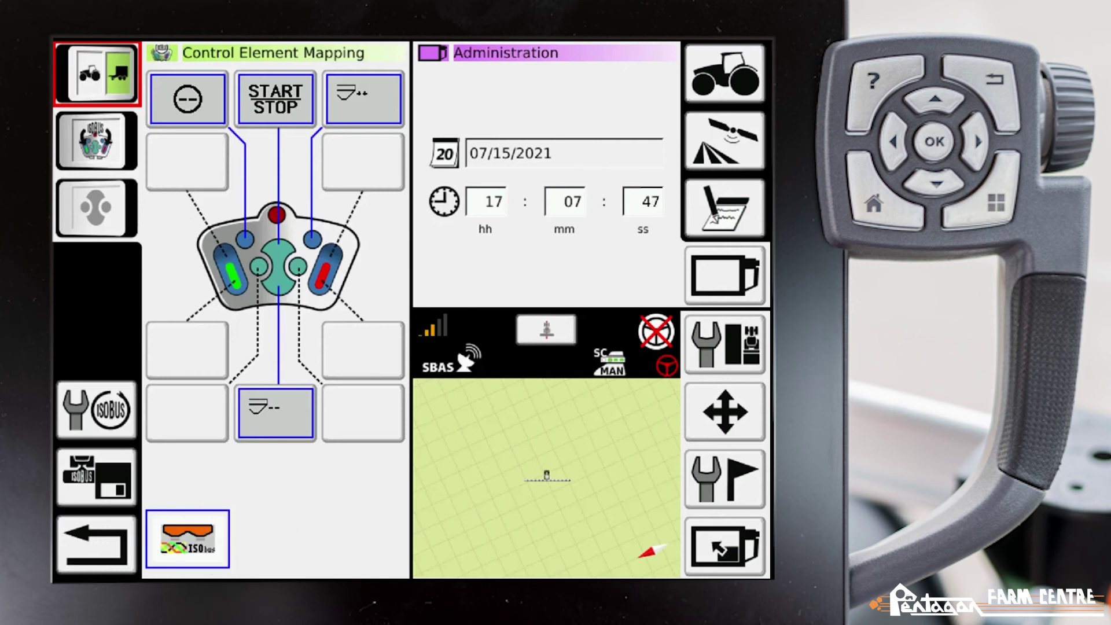
# Leave Control Element Mapping and show the spreader controls full screen
pyautogui.press('Down')
pyautogui.press('Down')
pyautogui.press('Down')
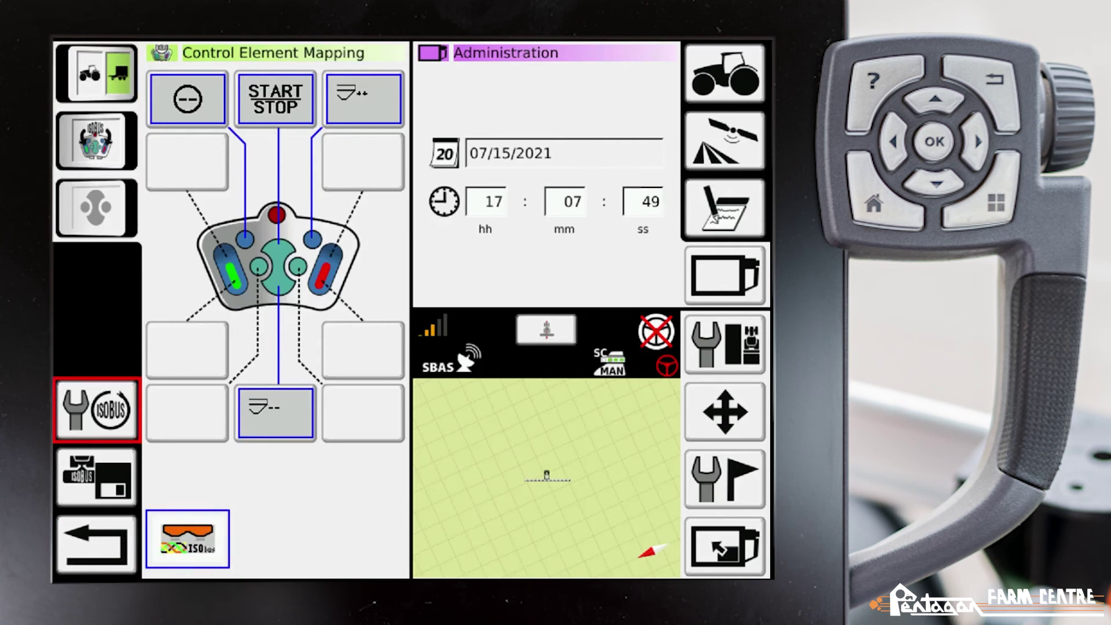
pyautogui.press('Down')
pyautogui.press('Down')
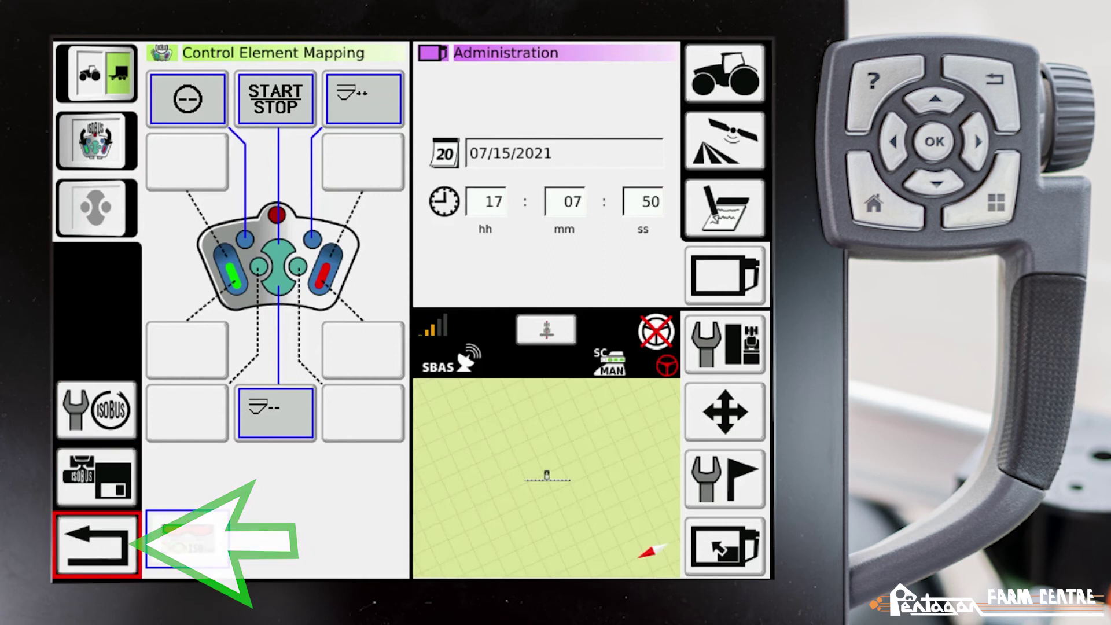
pyautogui.press('Return')
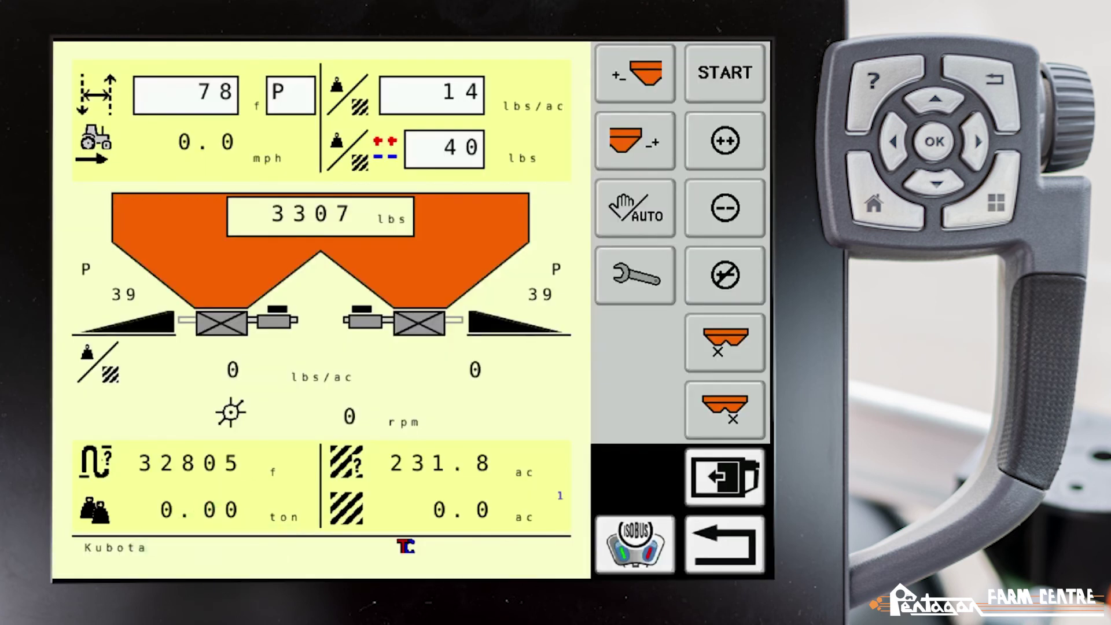
# Go through the spreader's function keys in the full-screen view and return to the split view
pyautogui.press('Down')
pyautogui.press('Down')
pyautogui.press('Down')
pyautogui.press('Right')
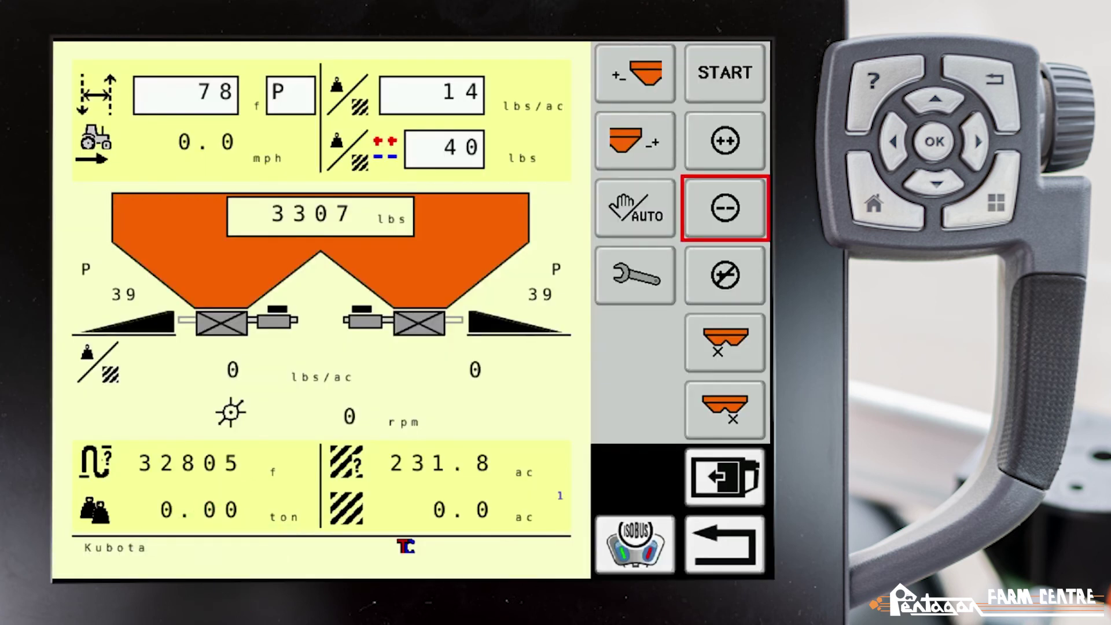
pyautogui.press('Up')
pyautogui.press('Up')
pyautogui.press('Down')
pyautogui.press('Down')
pyautogui.press('Down')
pyautogui.press('Down')
pyautogui.press('Down')
pyautogui.press('Down')
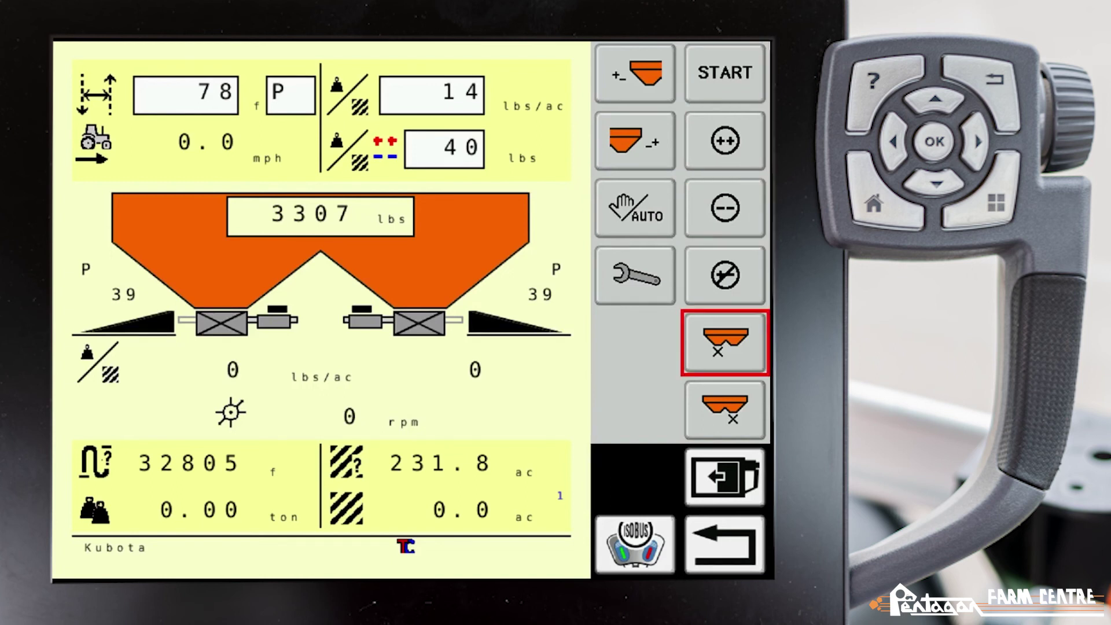
pyautogui.press('Return')
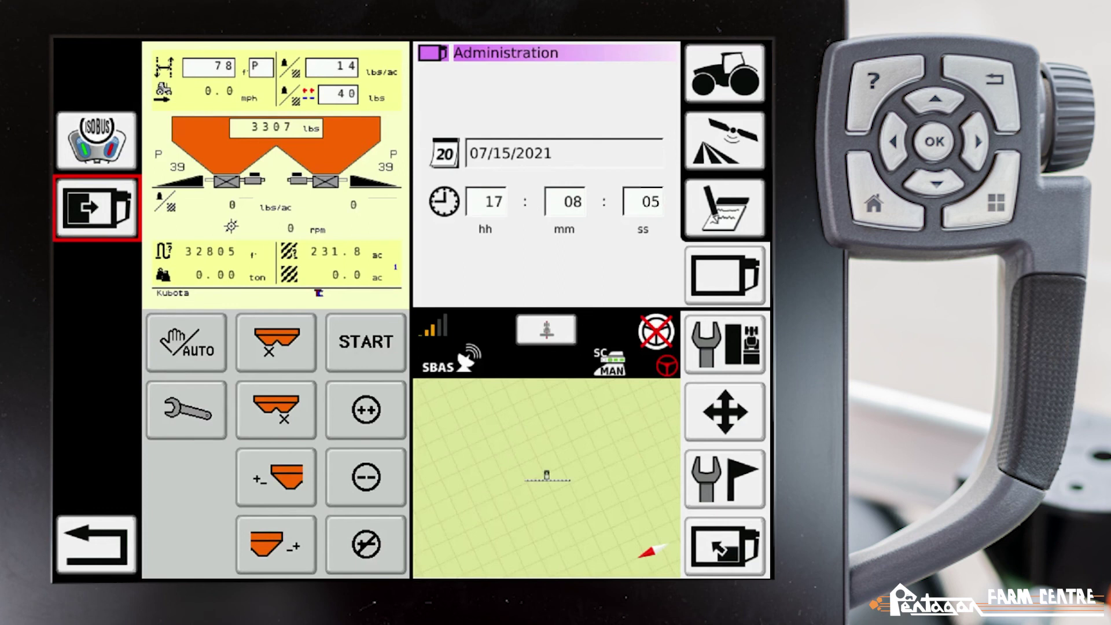
# Switch the first display-layout toggle in the ISOBUS Operation Settings to the horizontal half-screen option and leave the settings
pyautogui.press('Up')
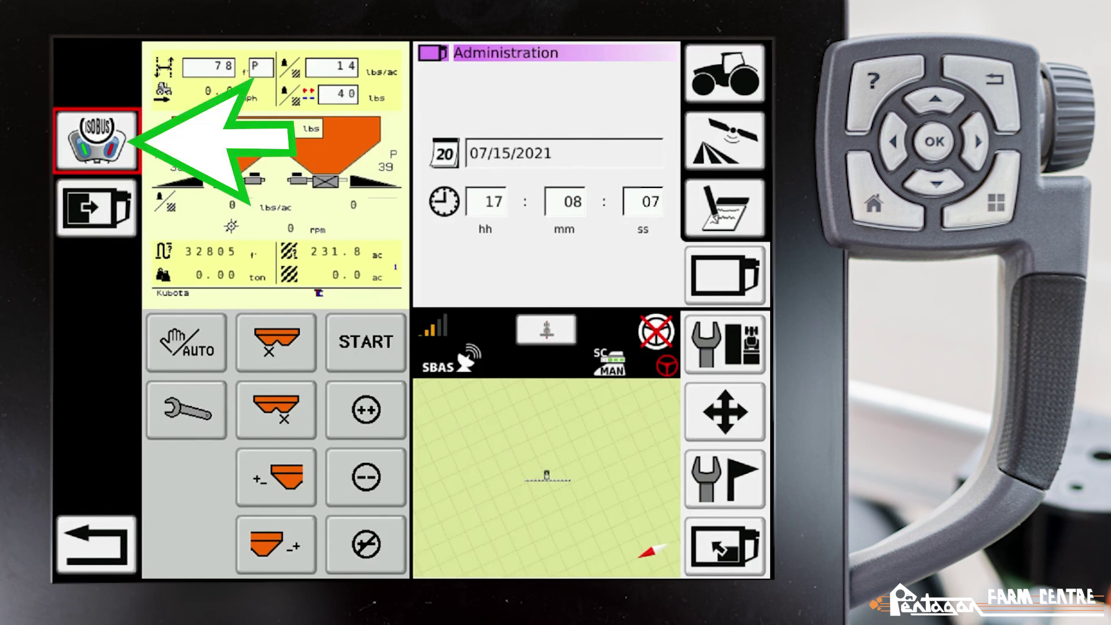
pyautogui.press('Return')
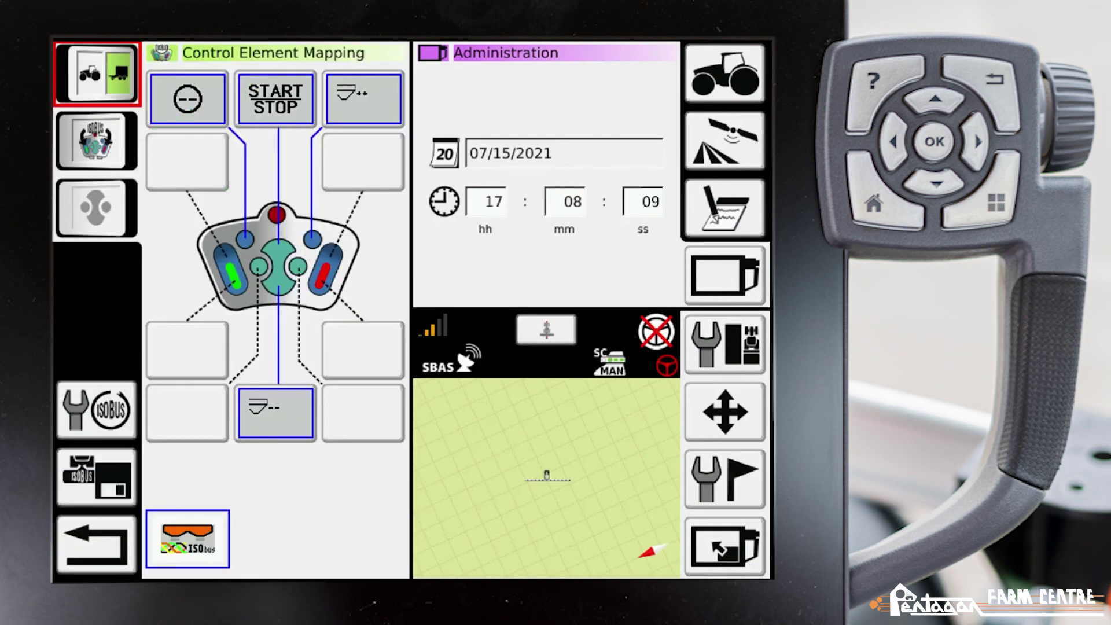
pyautogui.press('Down')
pyautogui.press('Down')
pyautogui.press('Down')
pyautogui.press('Return')
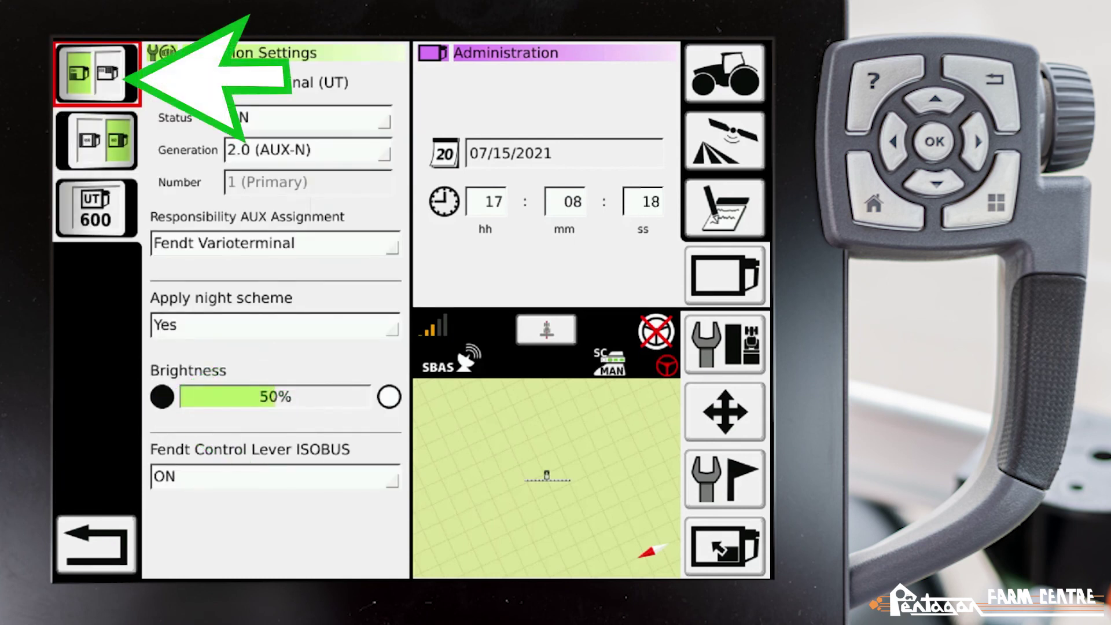
pyautogui.press('Return')
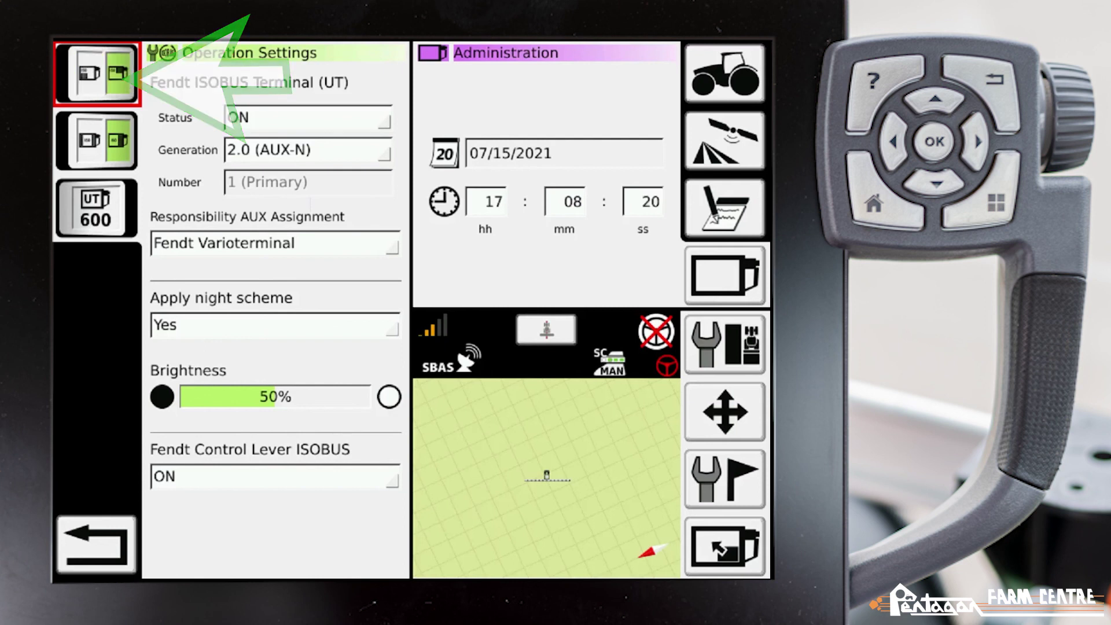
pyautogui.press('Down')
pyautogui.press('Down')
pyautogui.press('Down')
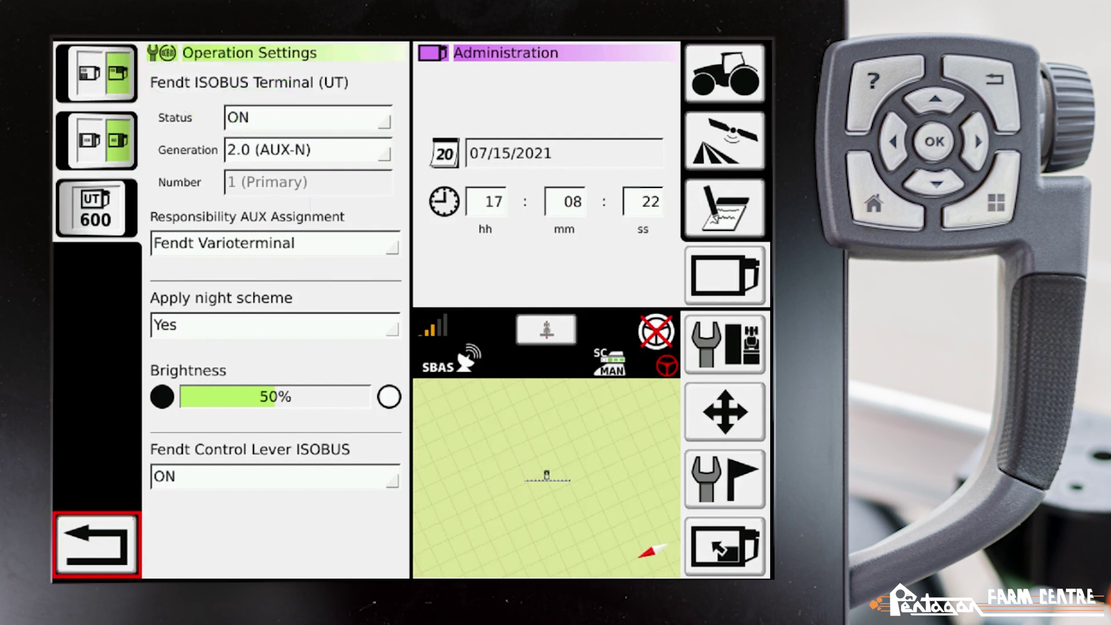
pyautogui.press('Return')
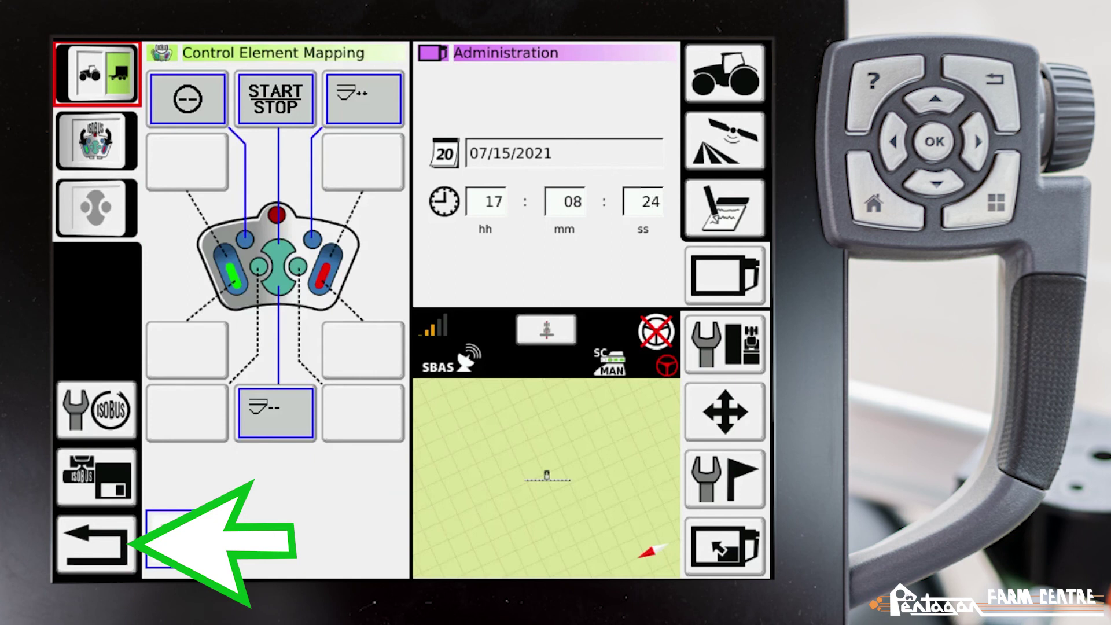
# Return to the spreader controls and check their display in full-screen and horizontal half-screen view
pyautogui.press('Down')
pyautogui.press('Down')
pyautogui.press('Down')
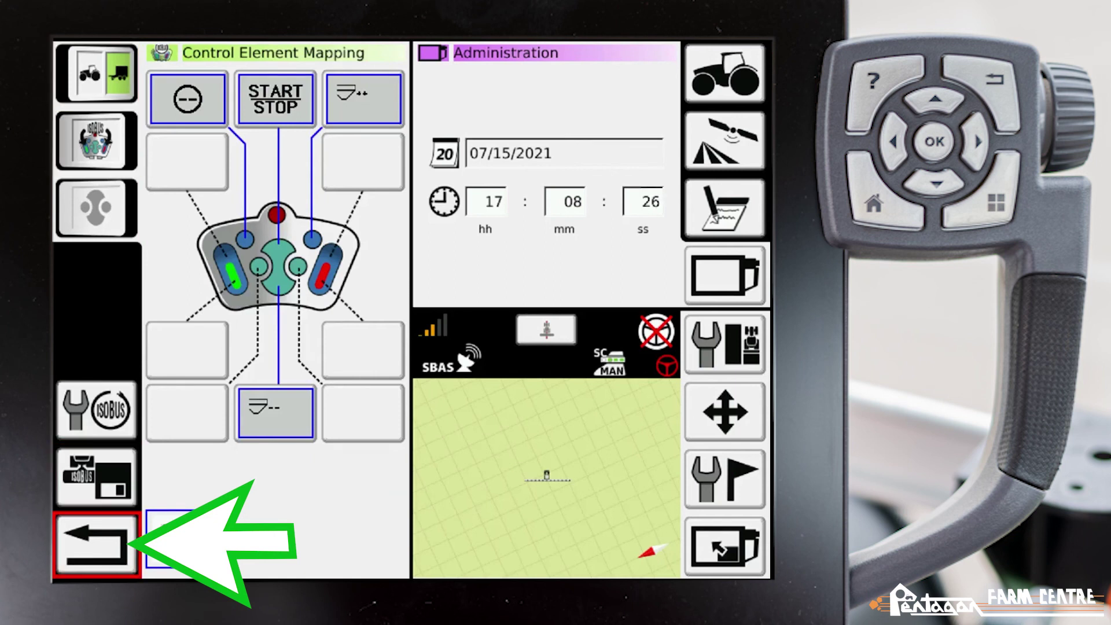
pyautogui.click(96, 544)
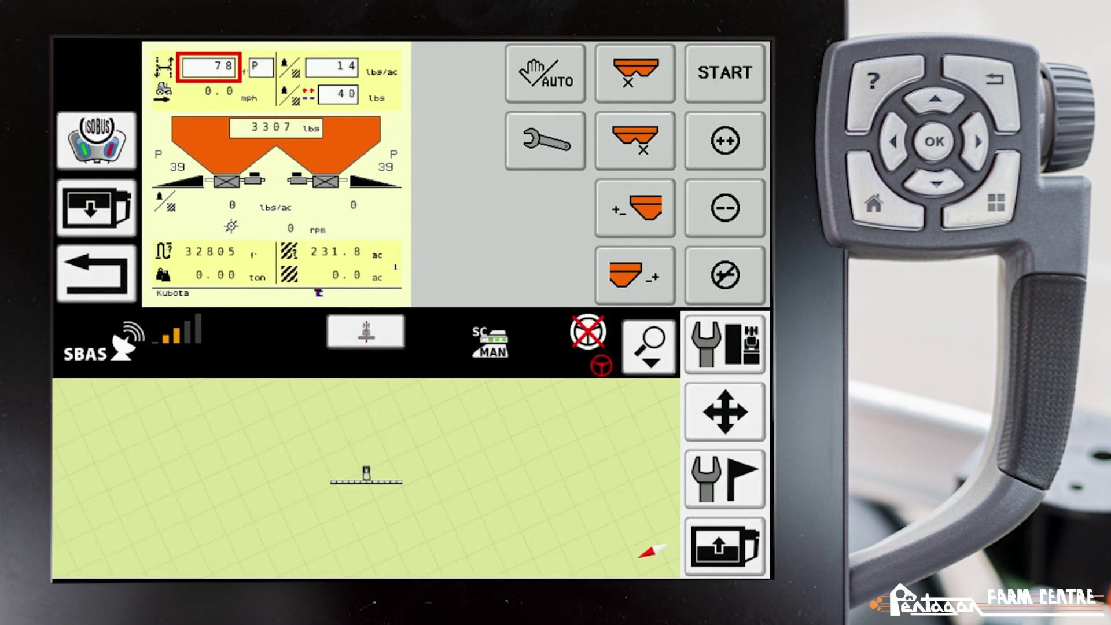
pyautogui.click(96, 207)
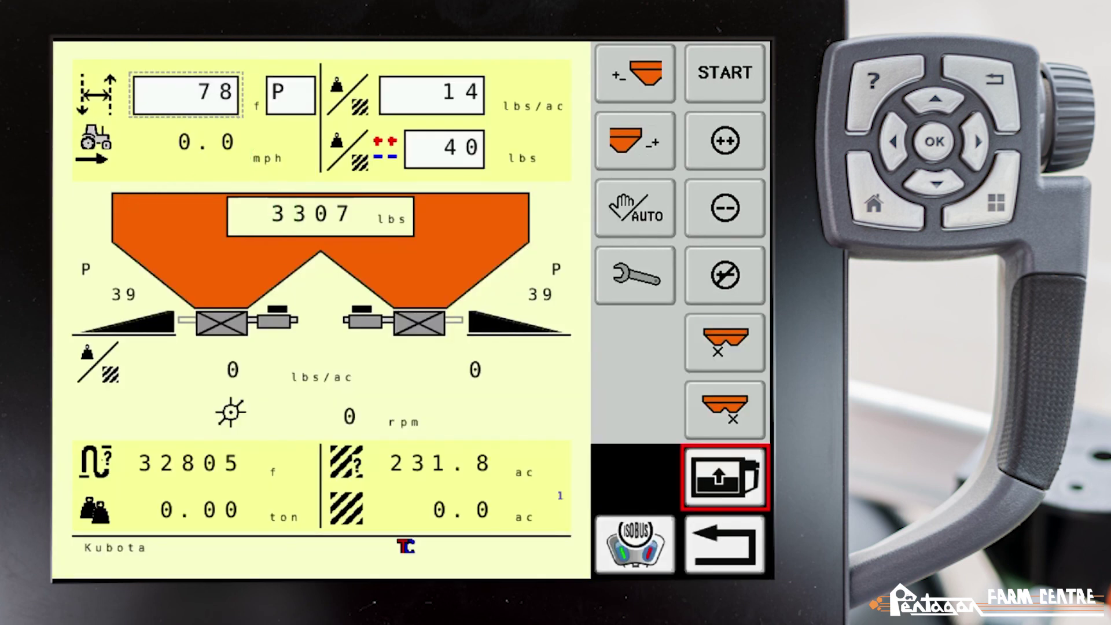
pyautogui.click(724, 477)
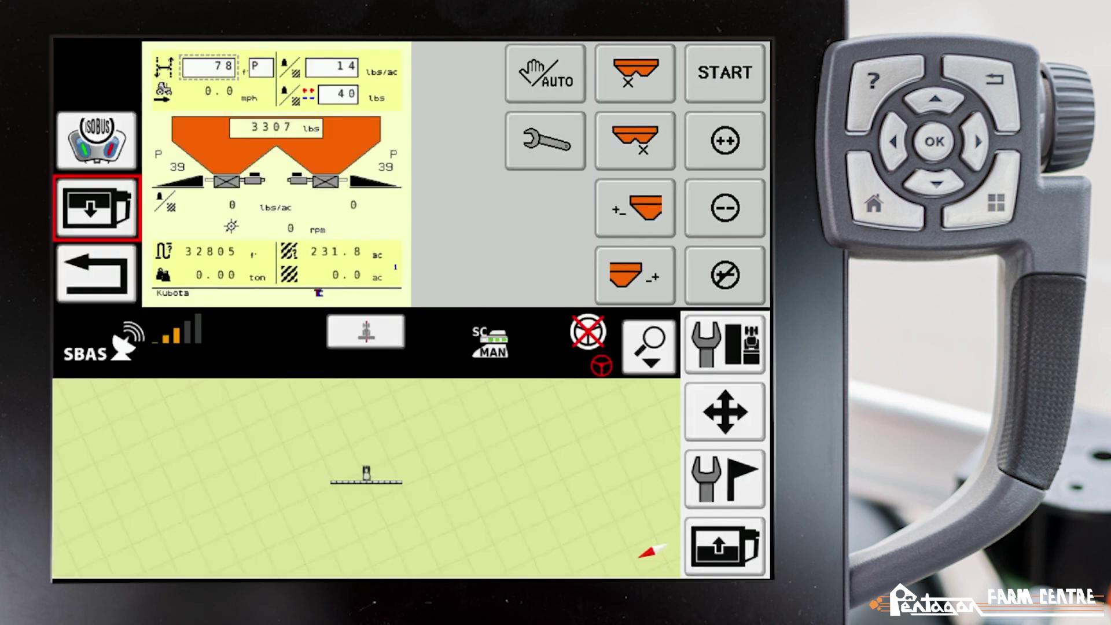